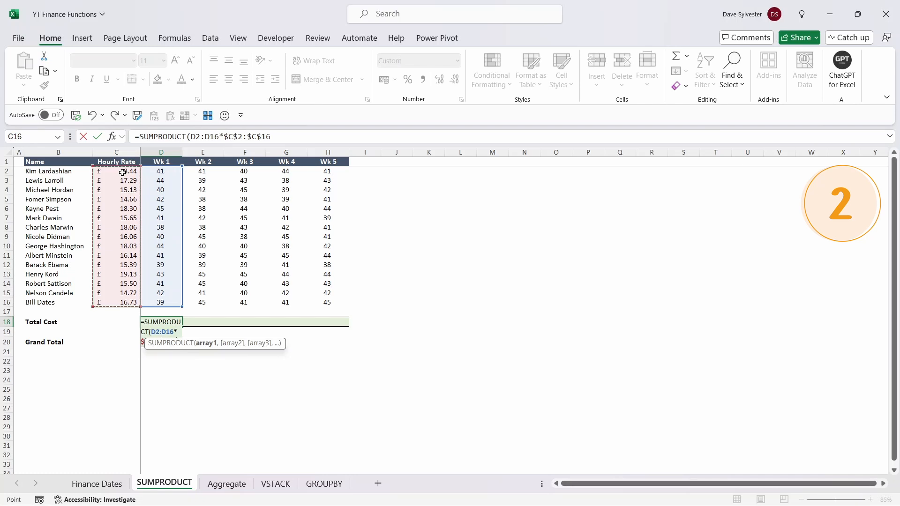
- Finish the Wk 1 total cost formula =SUMPRODUCT(D2:D16*$C$2:$C$16) in D18 and copy it across to Wk 5
key("ctrl+Return")
key("ctrl+c")
key("shift+Right")
key("shift+Right")
key("shift+Right")
key("shift+Right")
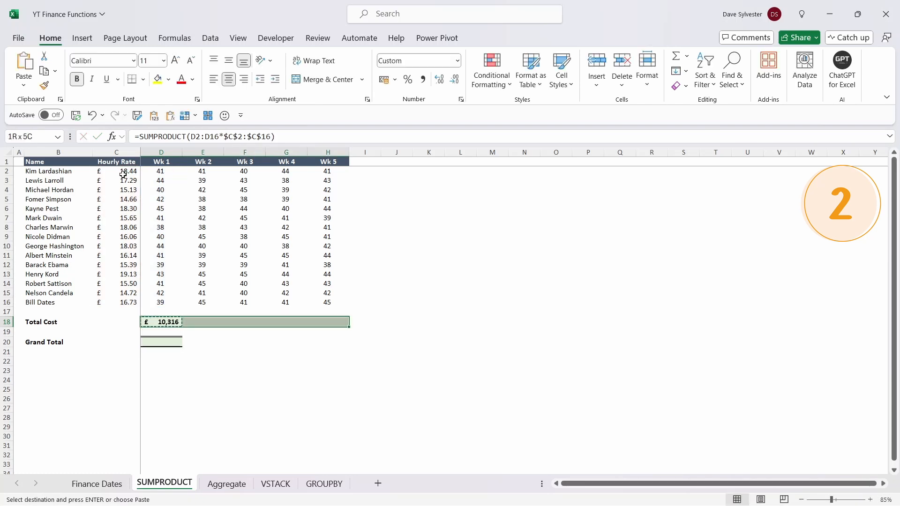
key("ctrl+v")
- Calculate the grand total in D20 with SUMPRODUCT, multiplying all weekly hours D2:H16 by the hourly rates C2:C16
key("Down")
key("Down")
key("Escape")
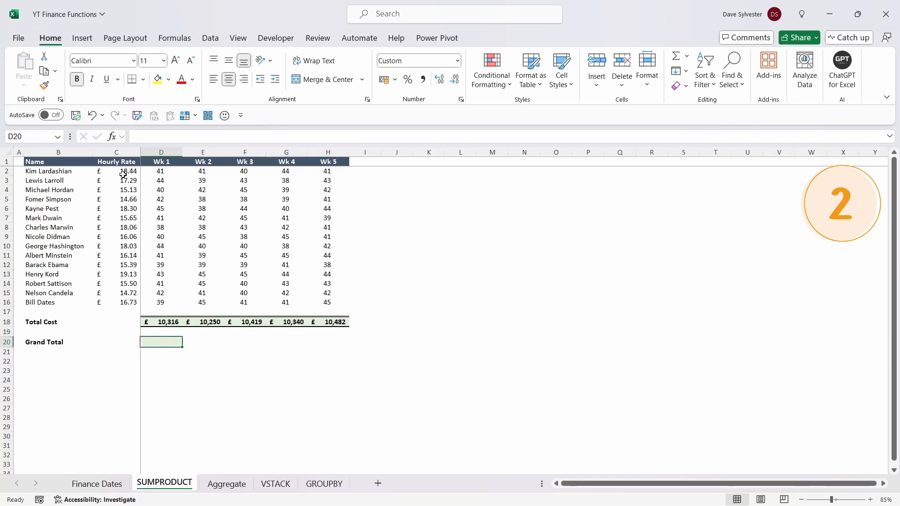
type("=sump")
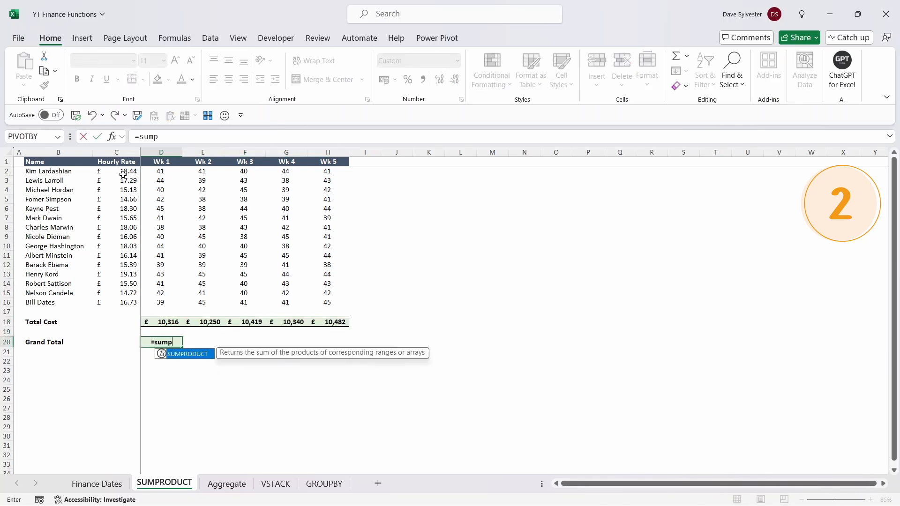
key("Tab")
left_click_drag(161, 172, 342, 303)
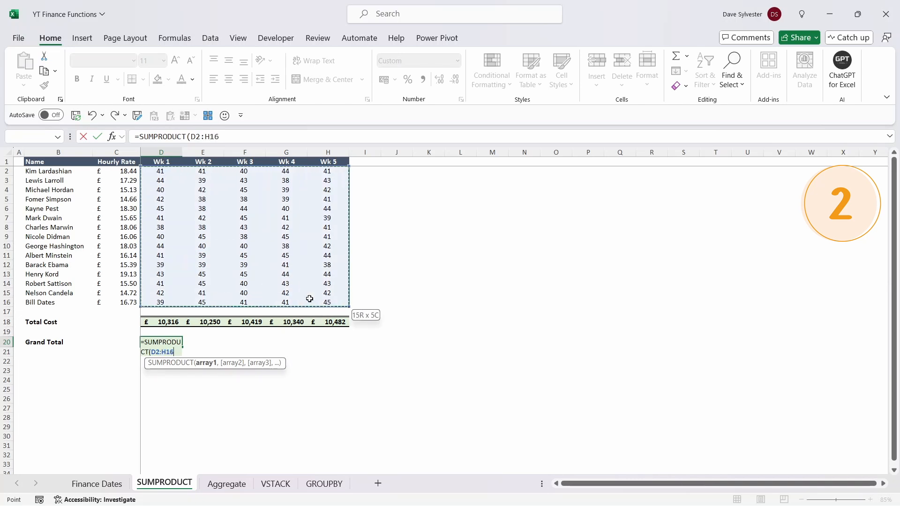
type("*")
left_click_drag(124, 172, 128, 302)
key("Return")
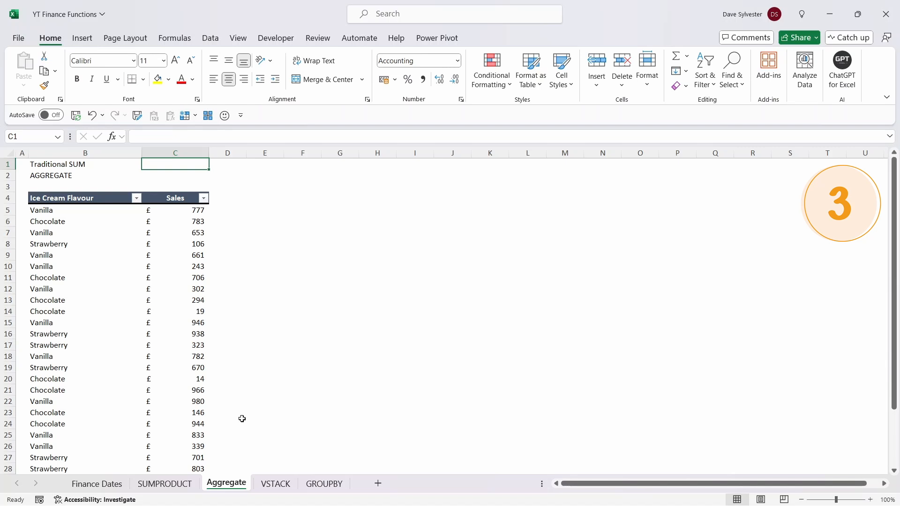
- Filter the Ice Cream Flavour column to Strawberry to check the sum of the visible sales, and clear the filter
left_click(137, 199)
left_click(50, 349)
left_click(52, 370)
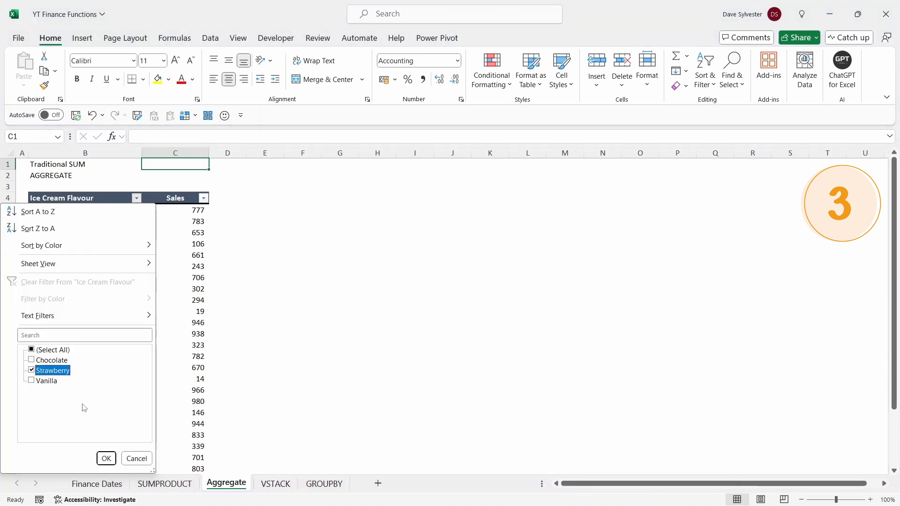
left_click(106, 459)
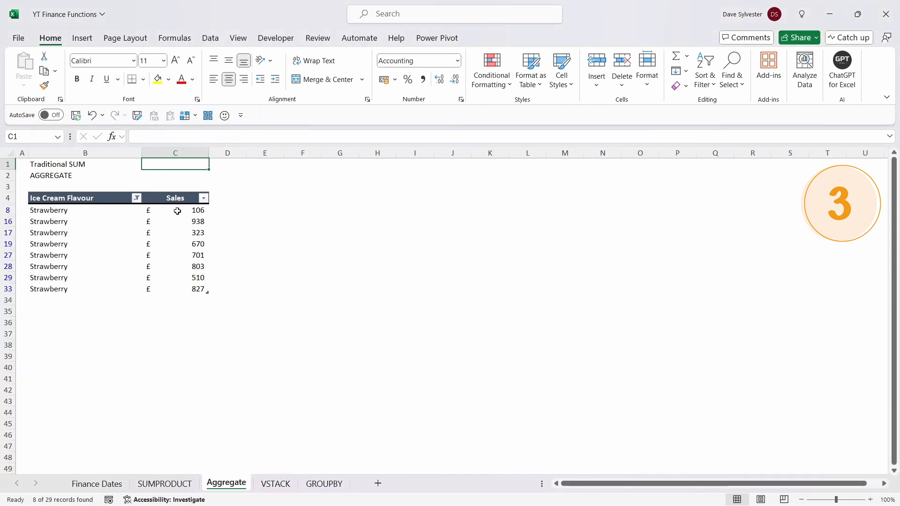
left_click_drag(177, 211, 175, 287)
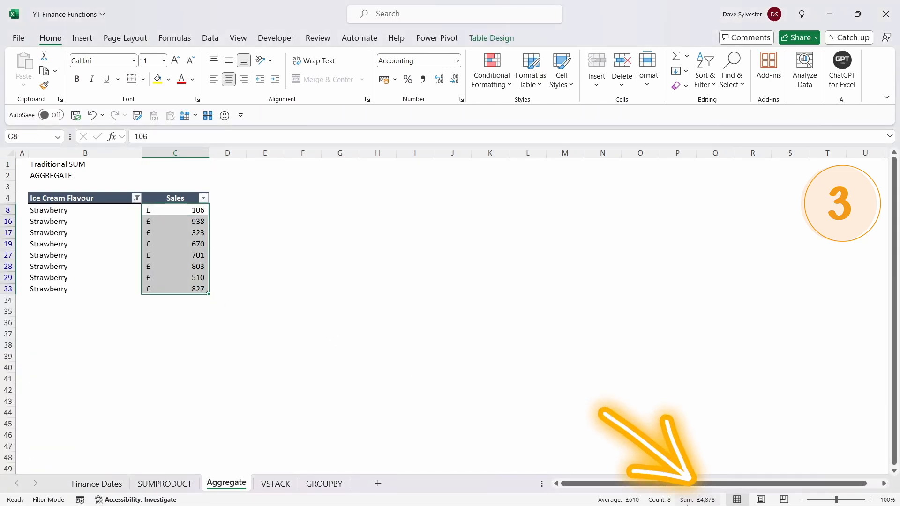
left_click(137, 199)
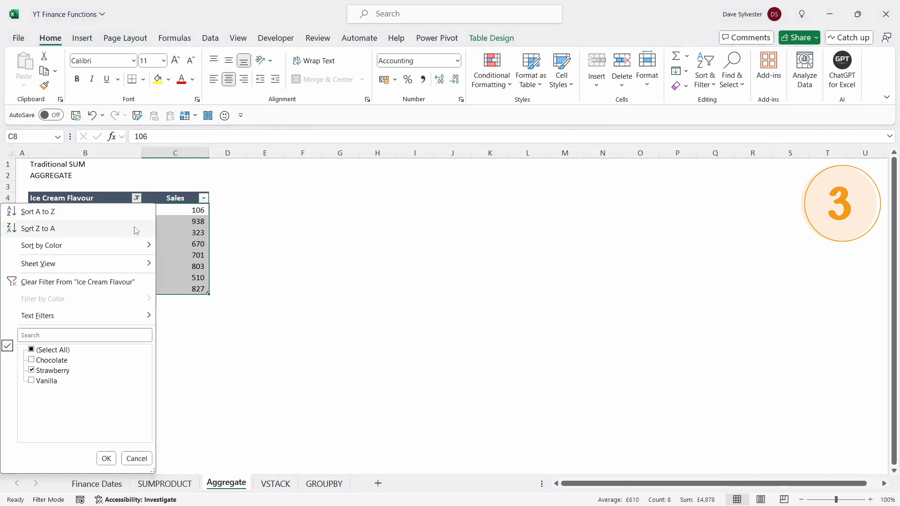
left_click(78, 282)
- Total the Sales column in C1 with the formula =SUM(IC_Sales[Sales])
left_click(173, 164)
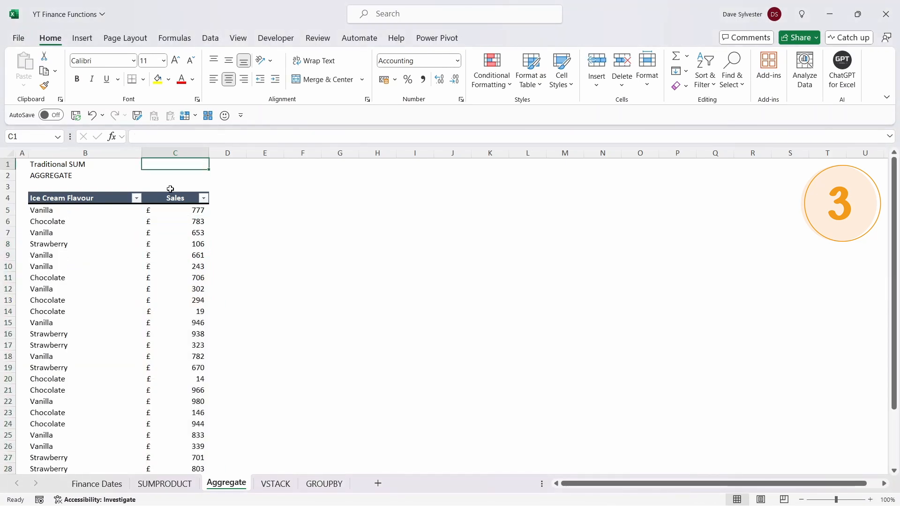
type("=sum")
key("Tab")
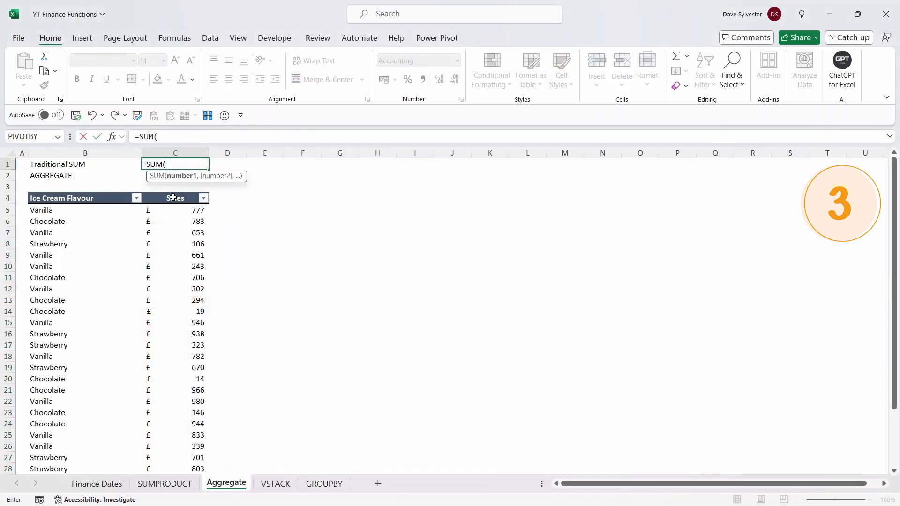
left_click(174, 197)
type(")")
key("ctrl+Return")
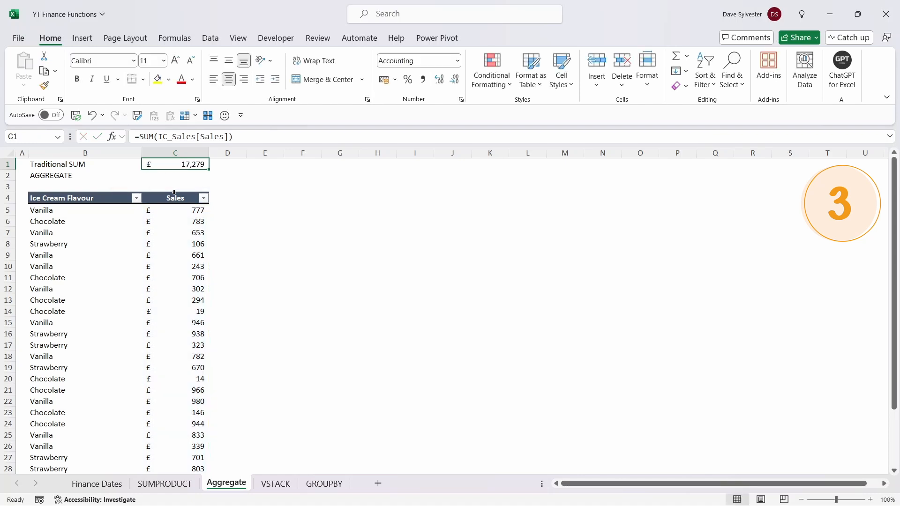
- Filter the flavours to Strawberry to test the traditional SUM in C1, and undo that filter
left_click(136, 198)
left_click(52, 351)
left_click(47, 371)
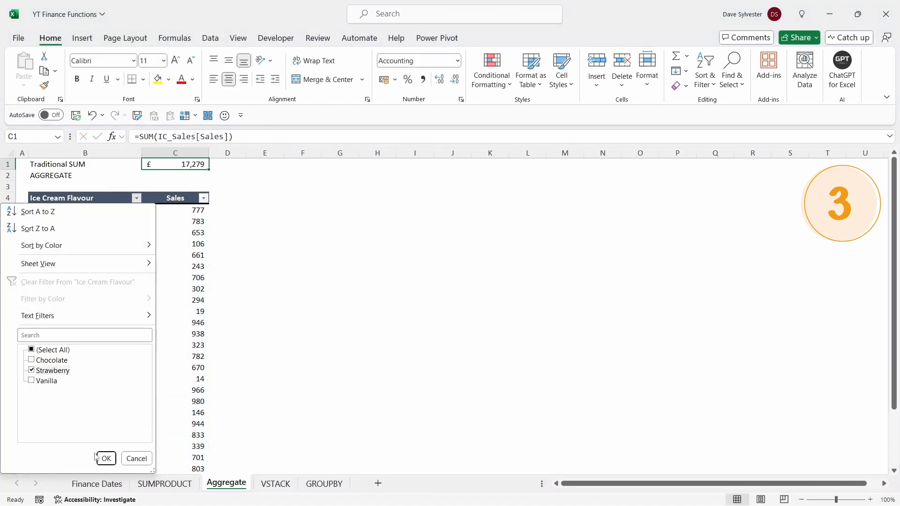
left_click(104, 458)
key("ctrl+z")
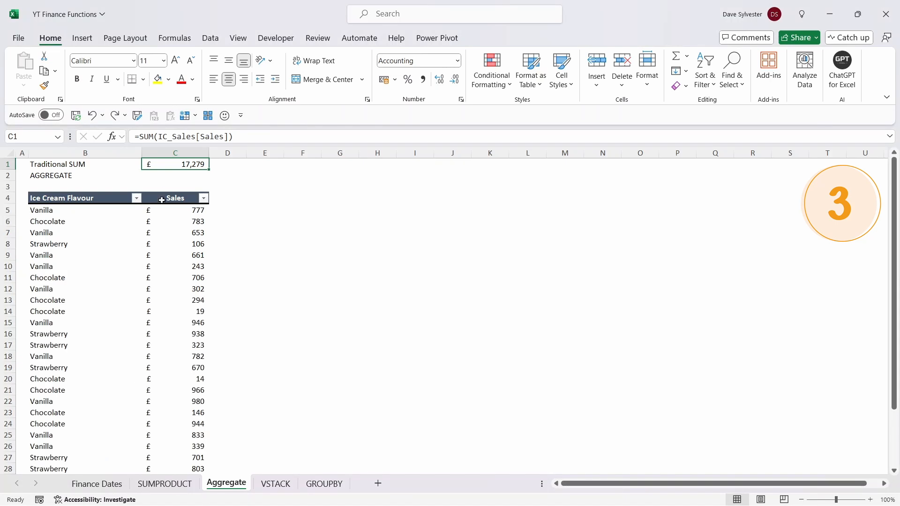
- Enter =AGGREGATE(9,5,IC_Sales[Sales]) in C2 to sum the Sales column while ignoring hidden rows
left_click(163, 174)
type("=agg")
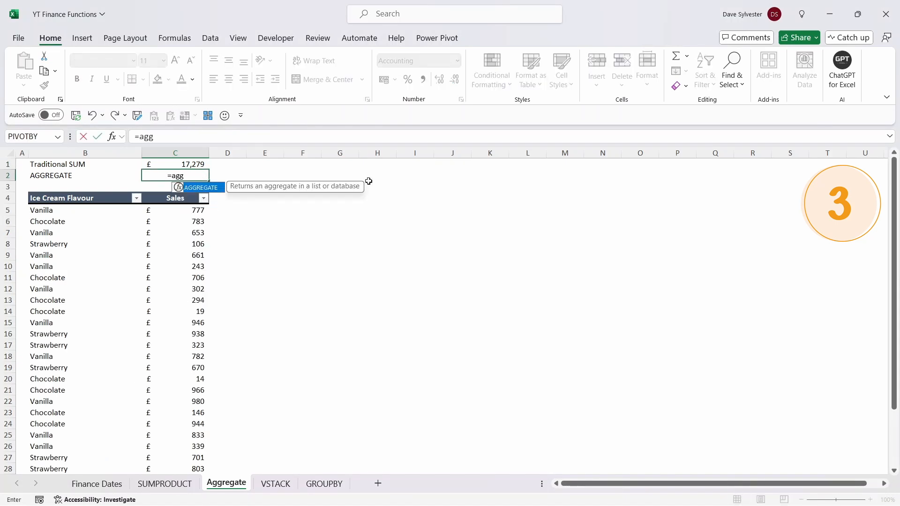
key("Tab")
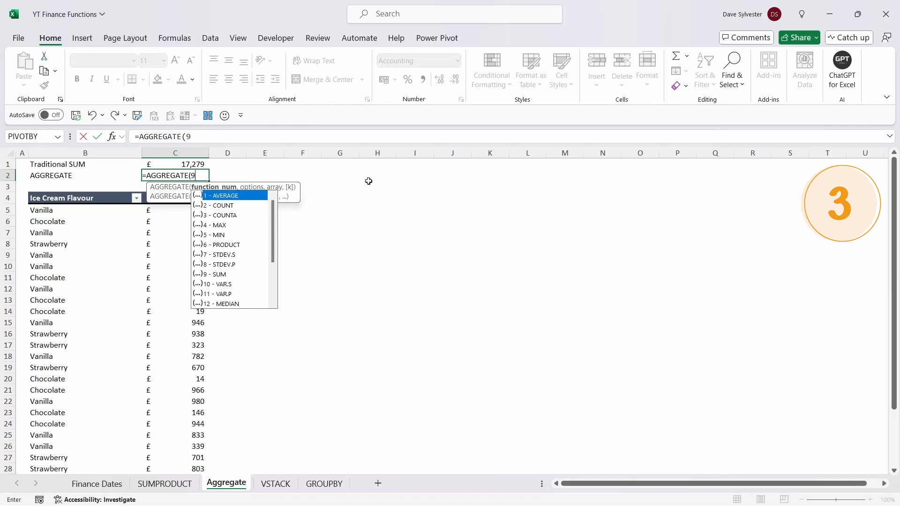
type(",")
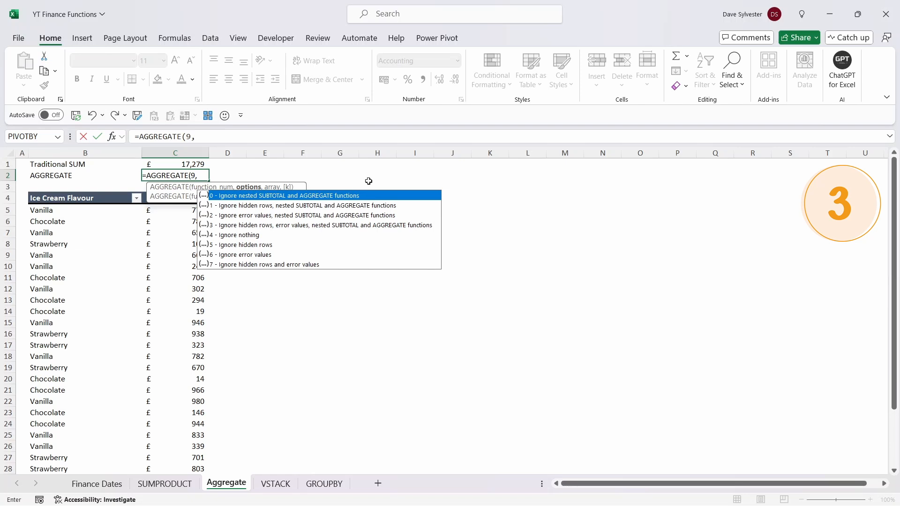
type("5,")
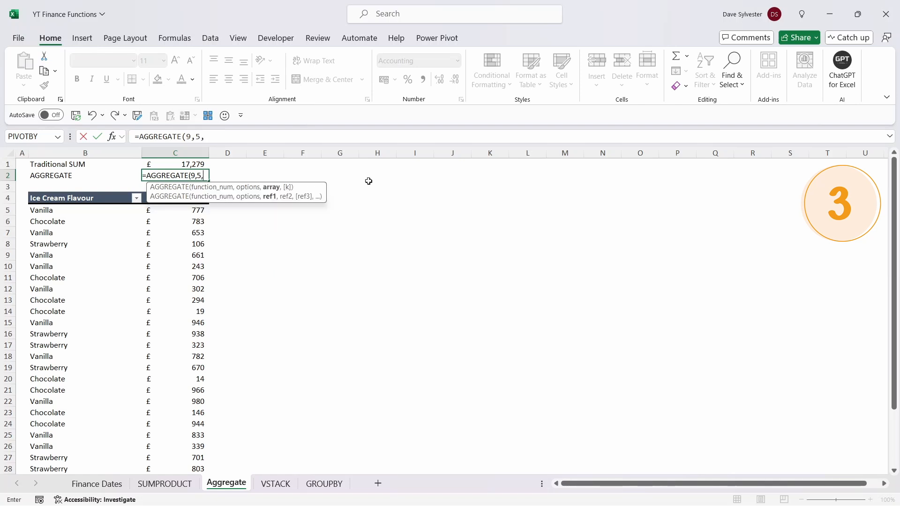
left_click_drag(321, 201, 355, 227)
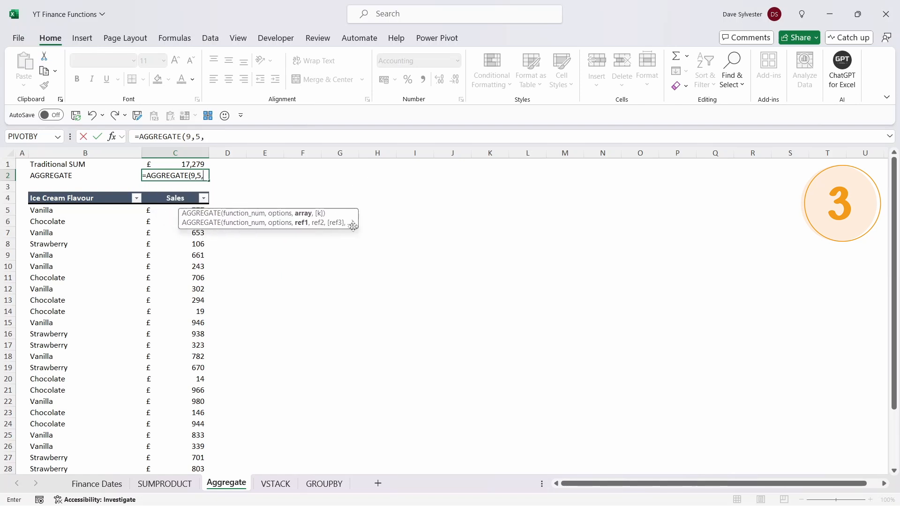
left_click(168, 194)
type(")")
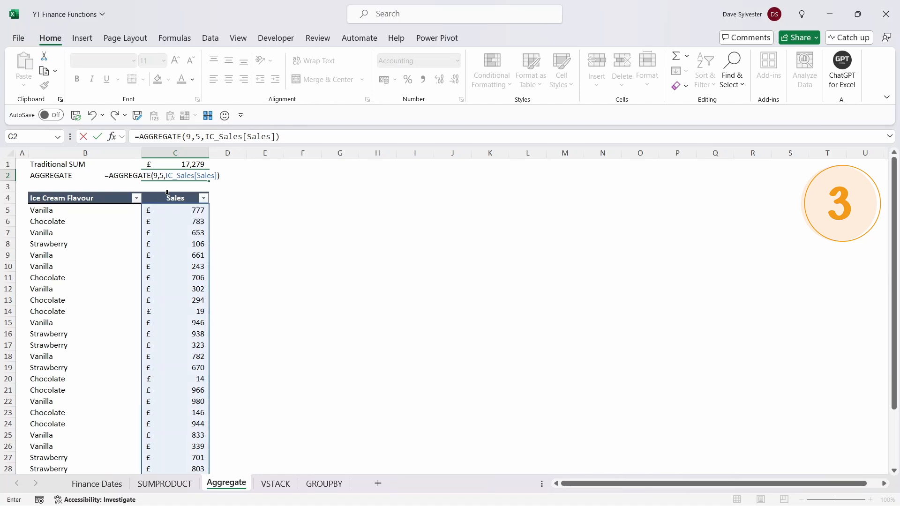
key("ctrl+Return")
- Filter the Ice Cream Flavour column to show only Strawberry rows beneath the SUM and AGGREGATE formulas
left_click(136, 198)
left_click(53, 350)
left_click(53, 371)
left_click(105, 458)
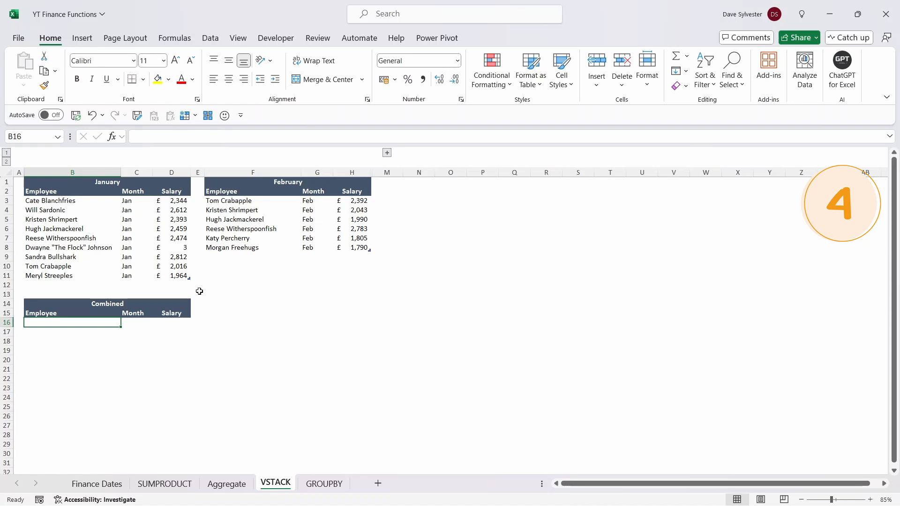
- Stack the January and February tables in the Combined section by entering =VSTACK(Jan,Feb) in B16
type("=vst")
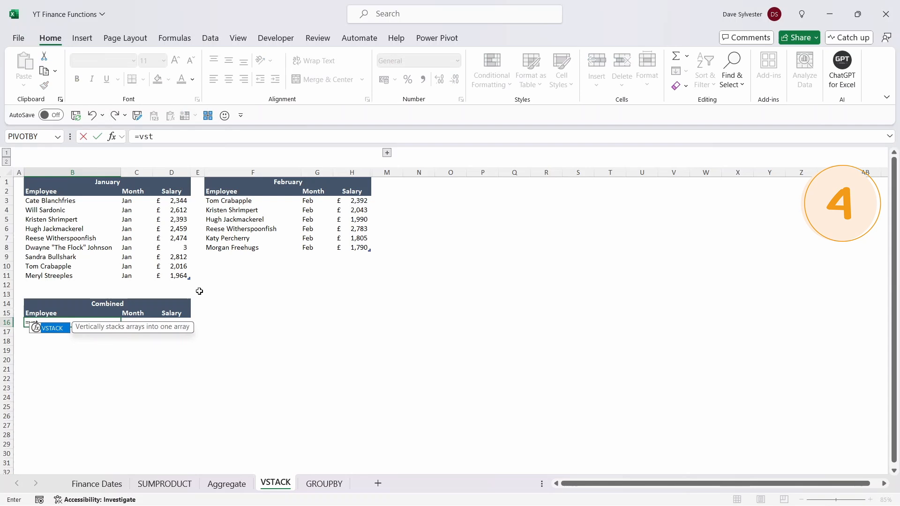
key("Tab")
left_click_drag(61, 186, 337, 193)
type(",Feb)")
key("Return")
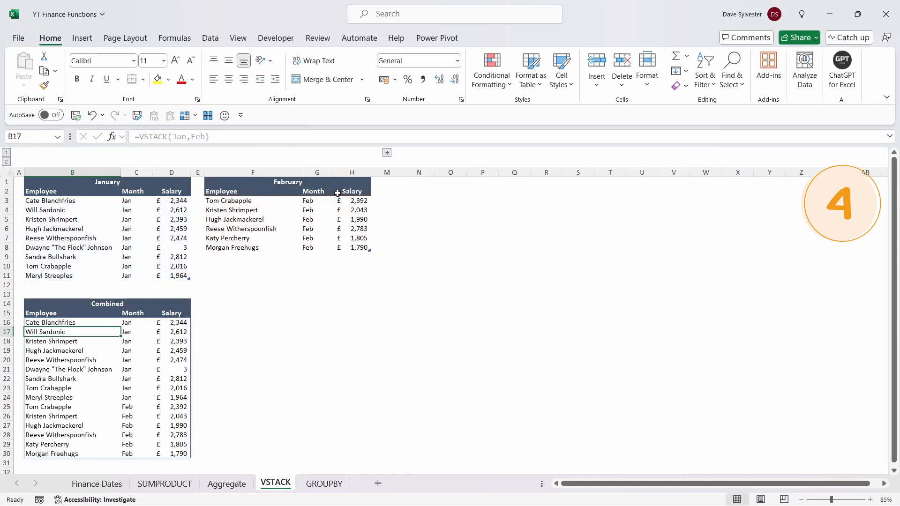
- Expand the grouped March columns and extend the formula in B16 to =VSTACK(Jan,Feb,Mar)
left_click(387, 153)
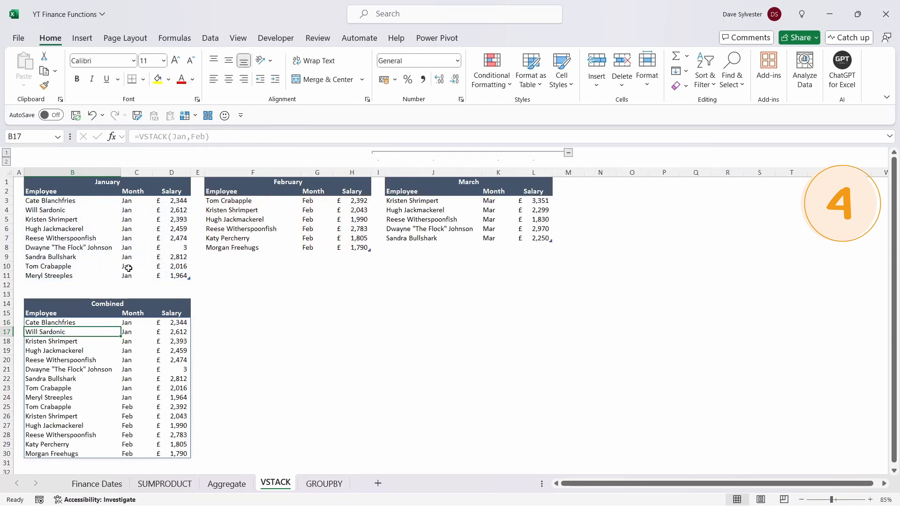
left_click(88, 319)
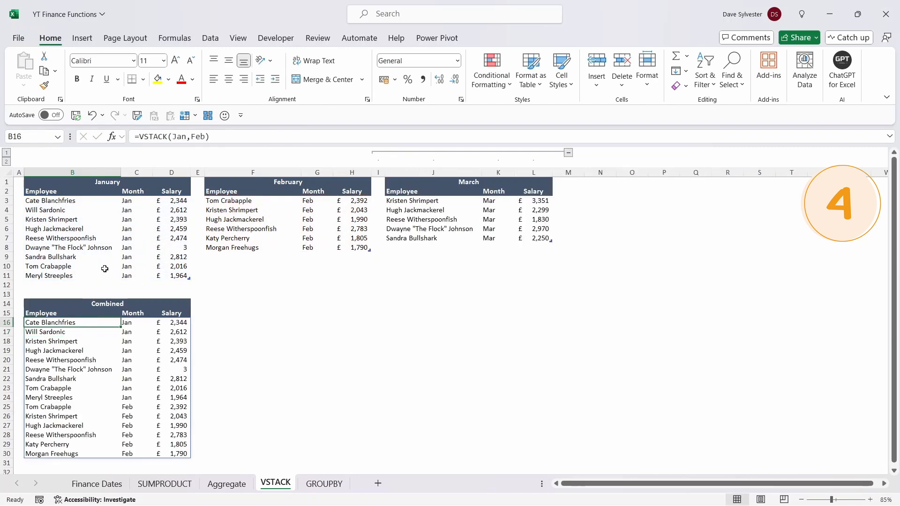
left_click(204, 136)
type(",ma")
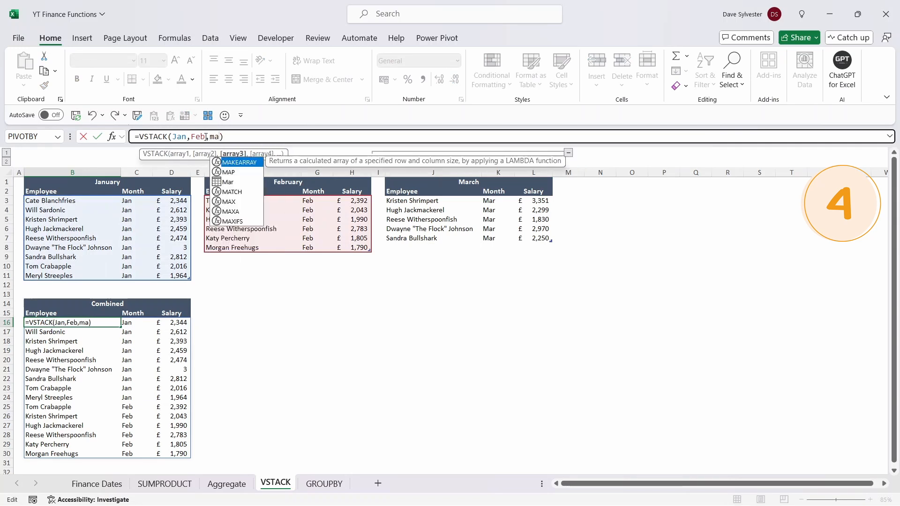
type("r")
key("Tab")
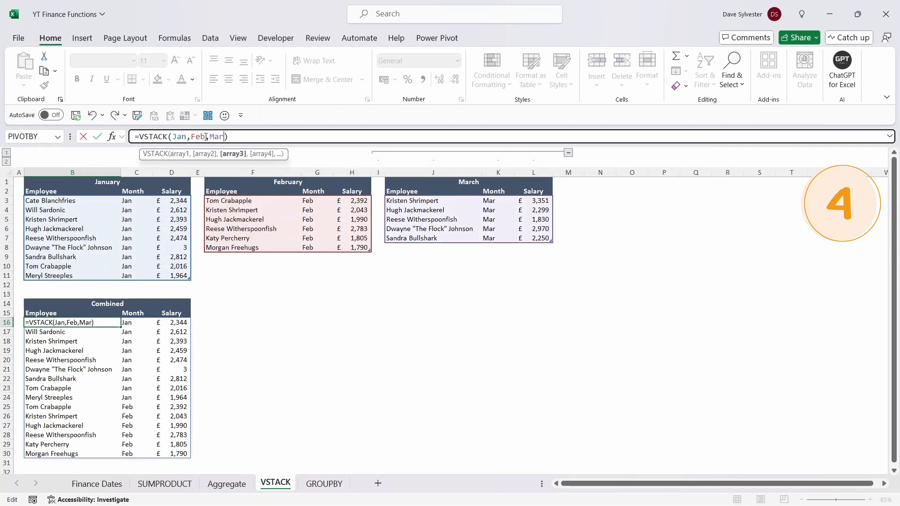
key("Return")
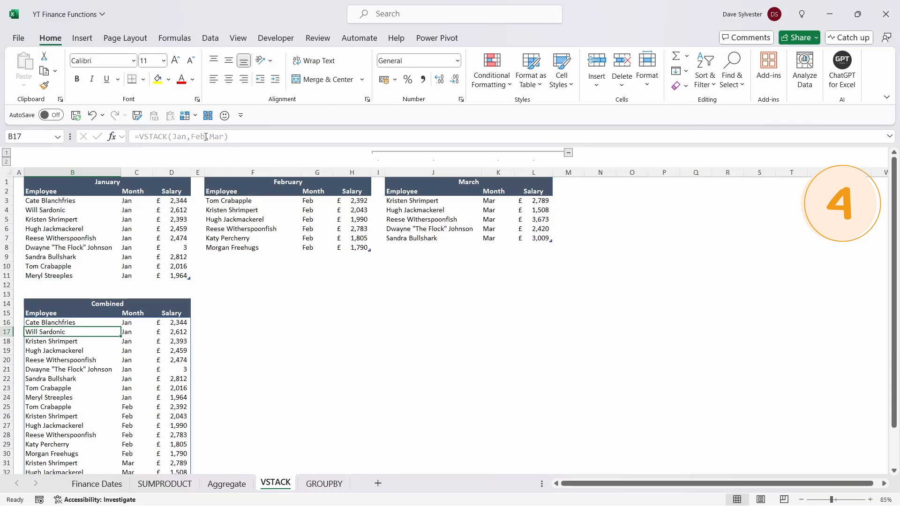
left_click(242, 314)
scroll(242, 315, "down", 3)
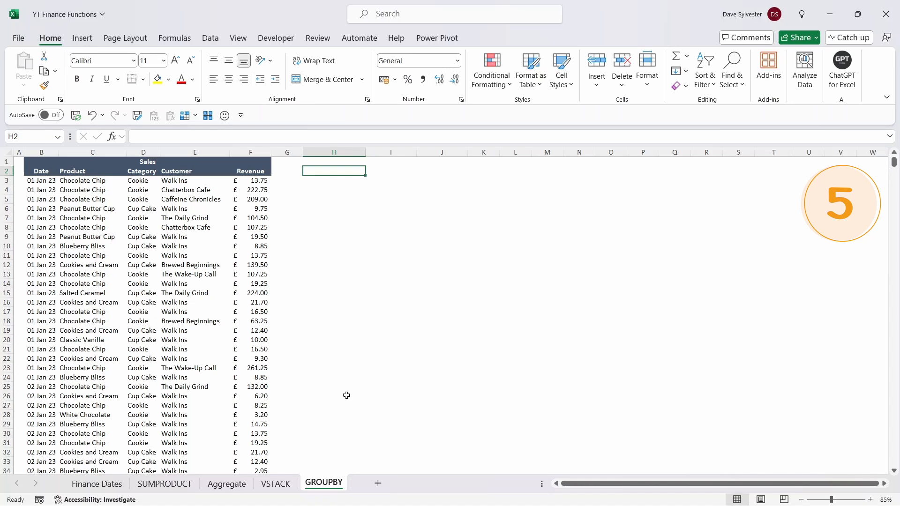
- List the distinct sales categories from H3 down with a UNIQUE formula on the Category column
key("Down")
type("=uniq")
key("Tab")
left_click(139, 182)
key("ctrl+shift+Down")
type(")")
key("ctrl+Return")
- Enter =SUMIFS($F$3:$F$8588,$D$3:$D$8588,H3) in I3 to total revenue by category, and fill it down to the Cup Cake row
key("Right")
type("=sumifs")
key("Tab")
left_click(249, 183)
key("ctrl+shift+Down")
key("F4")
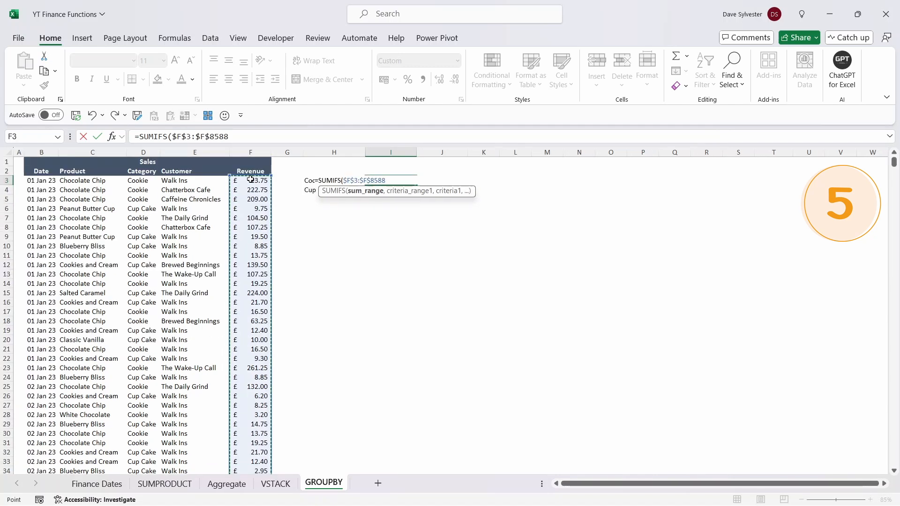
type(",")
key("Left")
key("Left")
key("Left")
key("Left")
key("Left")
key("ctrl+shift+Down")
key("F4")
type(",")
key("Left")
key("ctrl+Return")
double_click(416, 185)
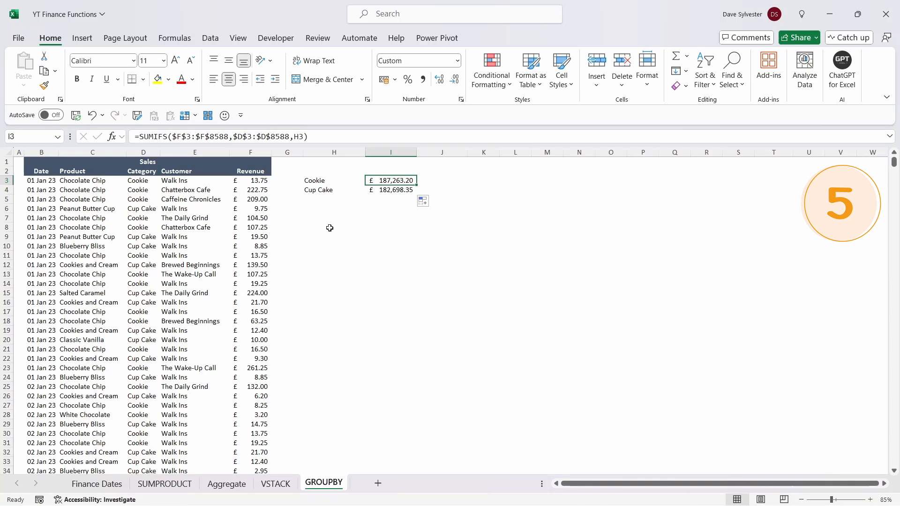
- Create a PivotTable from the sales data B2:F8588 on the existing worksheet, below the category totals, and add fields to it
left_click(35, 172)
key("ctrl+shift+Right")
key("ctrl+shift+Down")
key("ctrl+BackSpace")
left_click(82, 38)
left_click(23, 64)
left_click(219, 321)
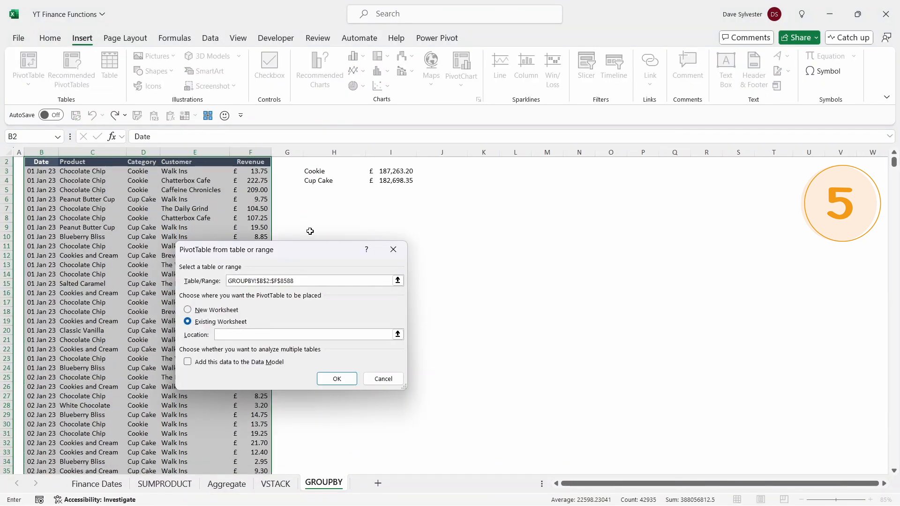
left_click(334, 208)
left_click(336, 378)
left_click_drag(729, 256, 840, 356)
left_click(709, 280)
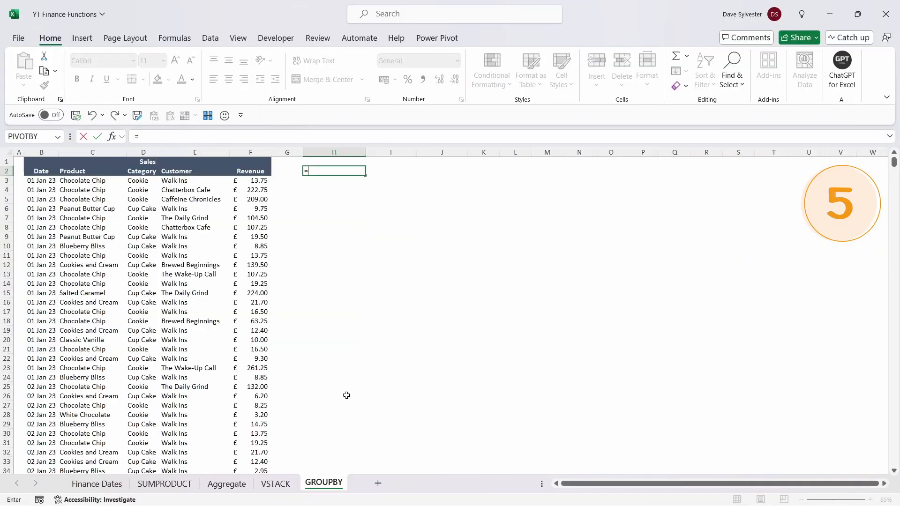
- Enter =GROUPBY(D2:D8588,F2:F8588,SUM) in H2 to total revenue by category
type("=gr")
key("Tab")
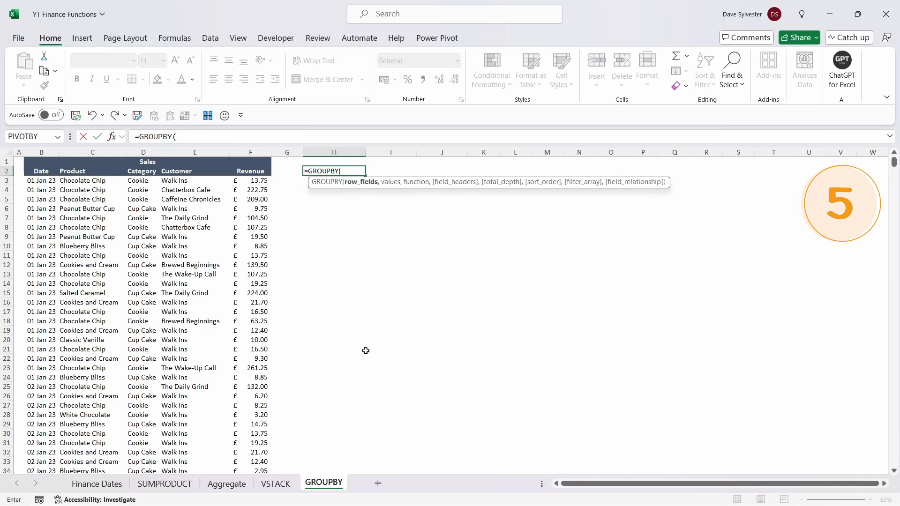
left_click(139, 171)
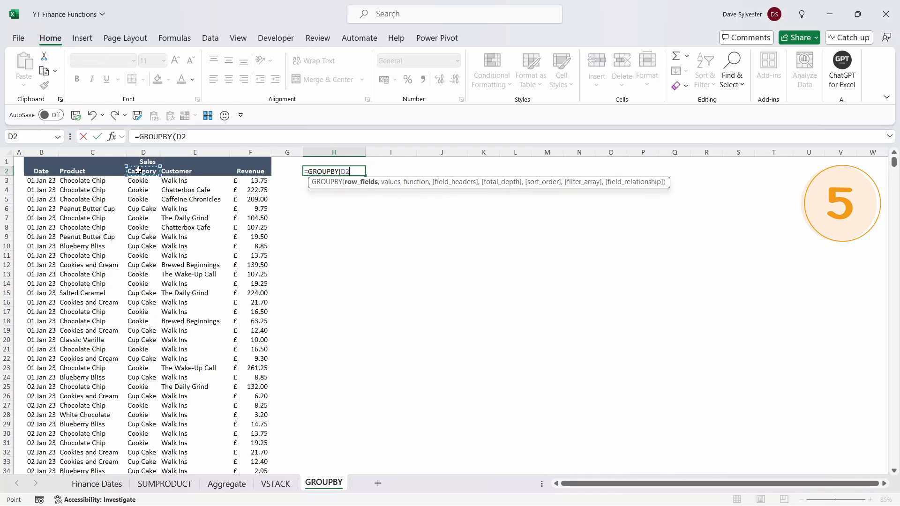
key("ctrl+shift+Down")
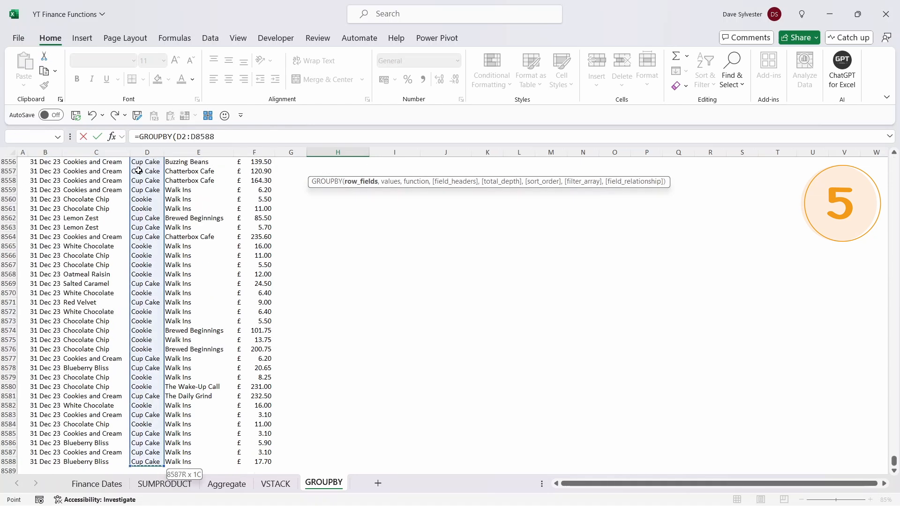
key("ctrl+BackSpace")
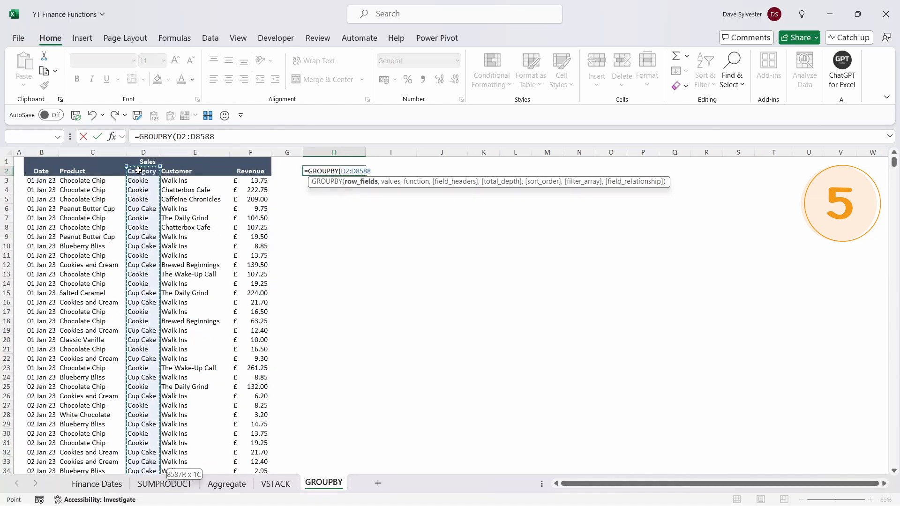
type(",")
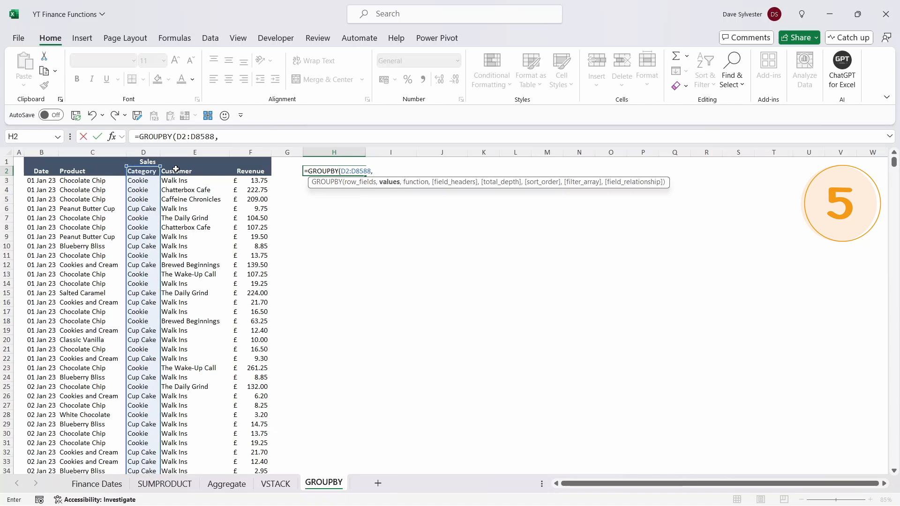
left_click(241, 170)
key("ctrl+shift+Down")
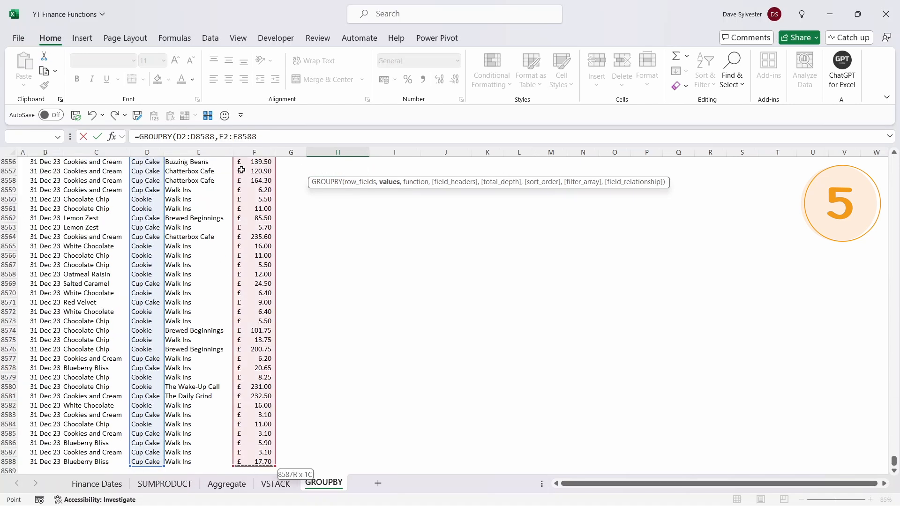
key("ctrl+BackSpace")
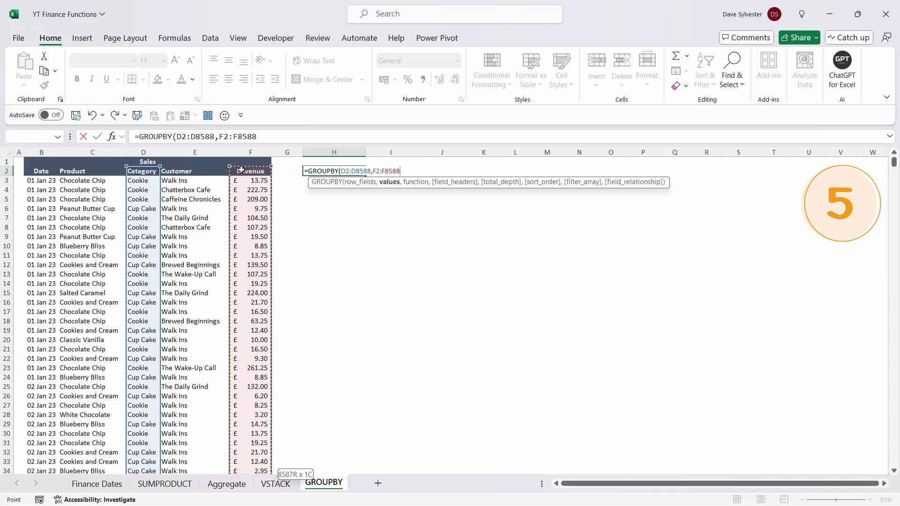
type(",")
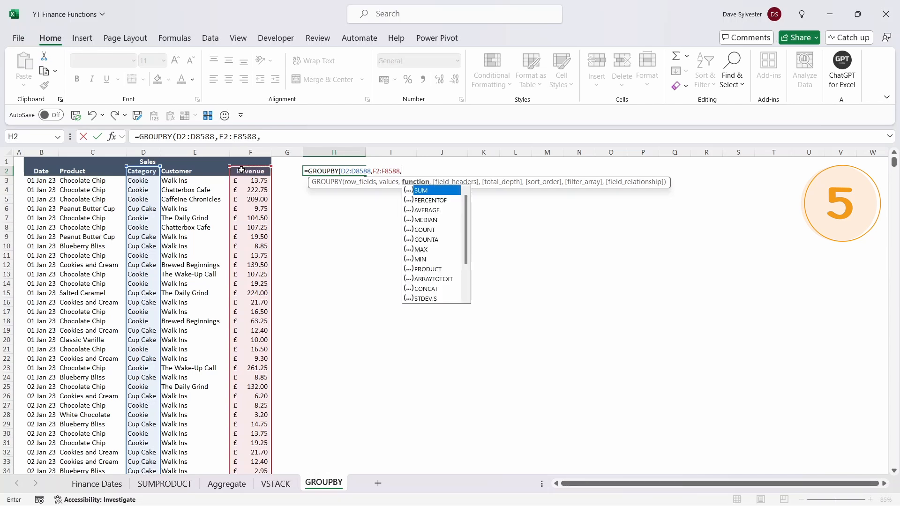
scroll(444, 254, "down", 2)
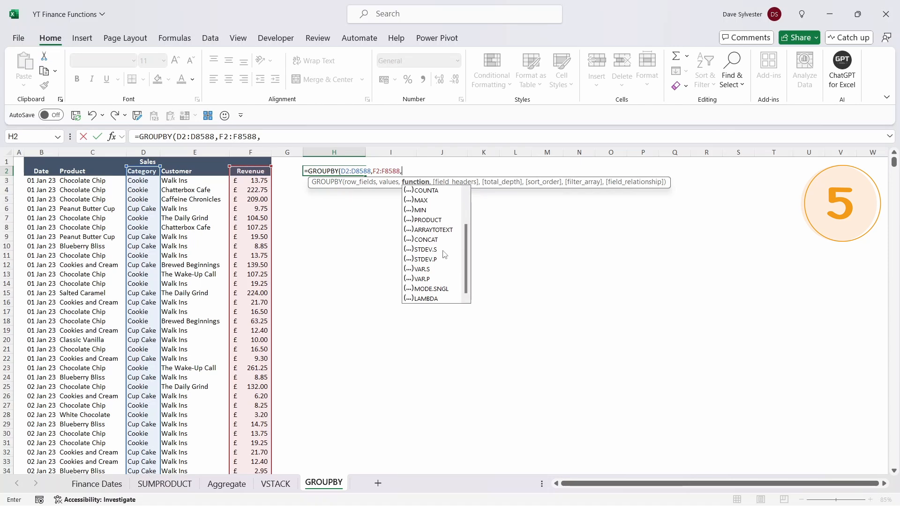
scroll(445, 254, "up", 2)
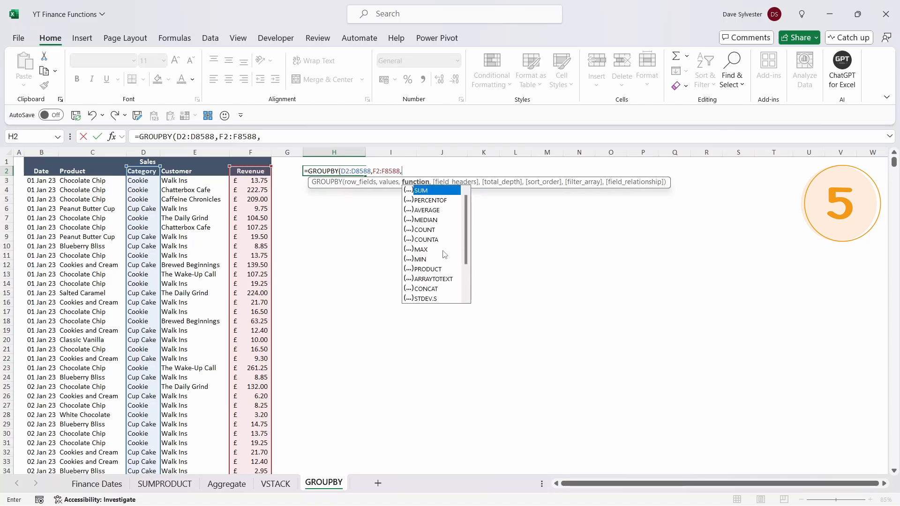
key("Tab")
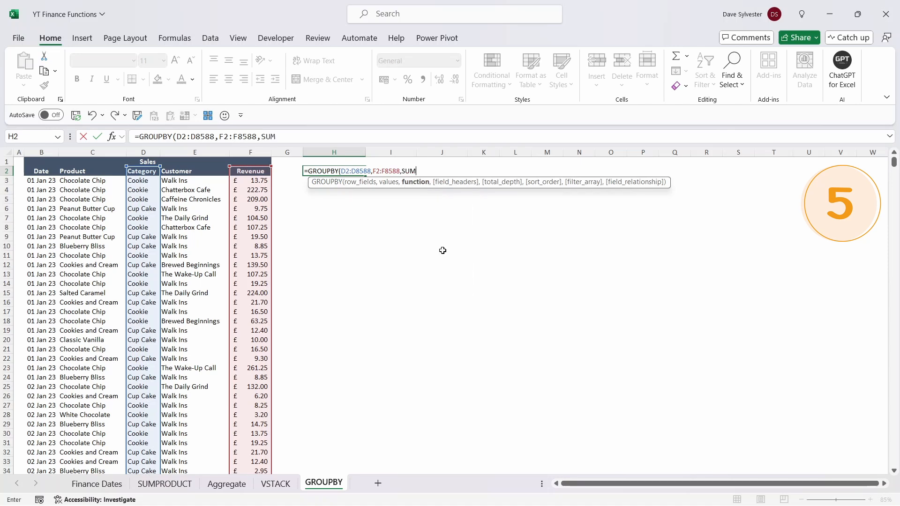
type(")")
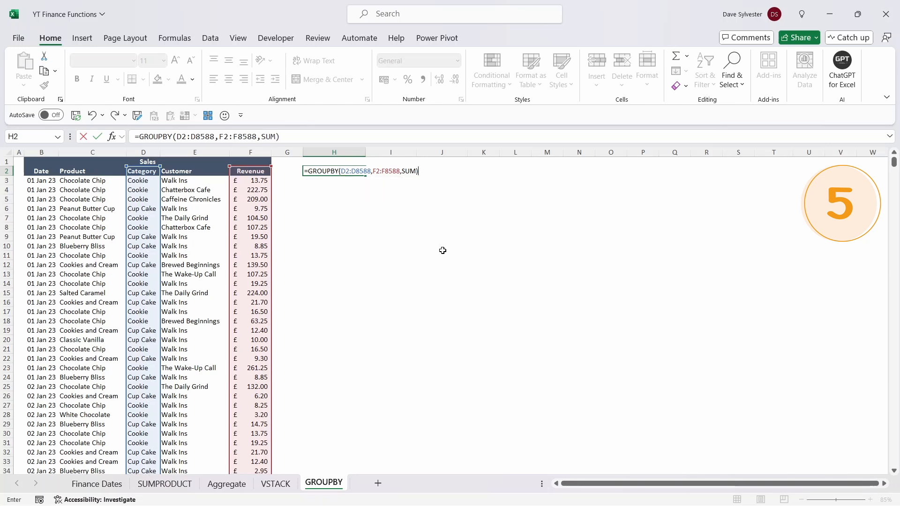
key("ctrl+Return")
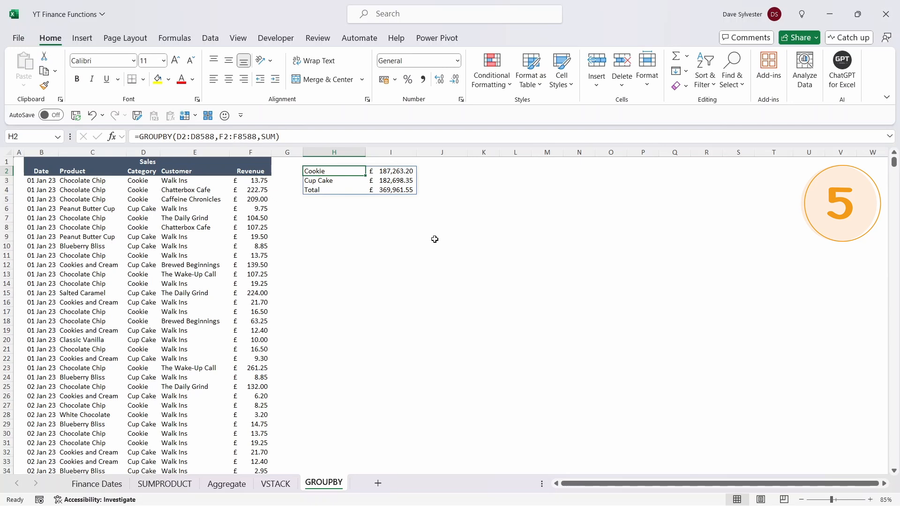
- Widen the row fields of the GROUPBY formula in H2 to C2:D8588 so it groups by product and category
left_click(180, 136)
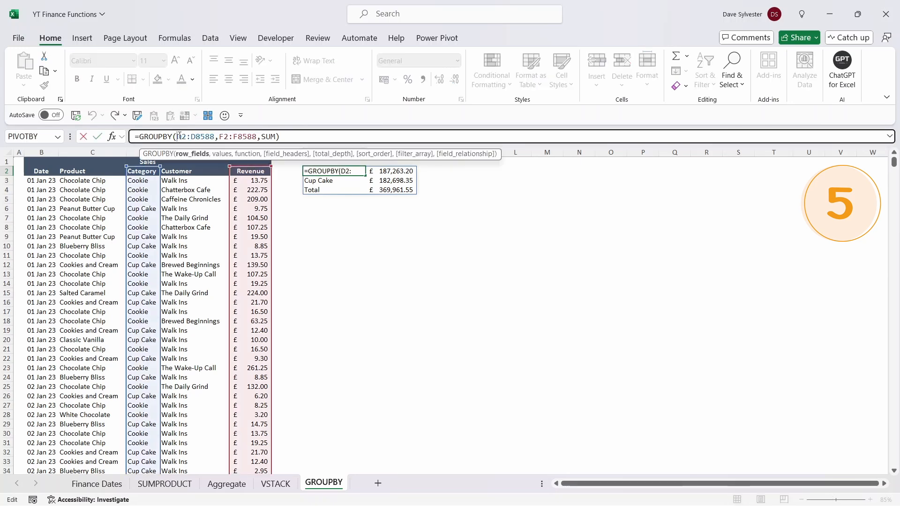
key("BackSpace")
type("c")
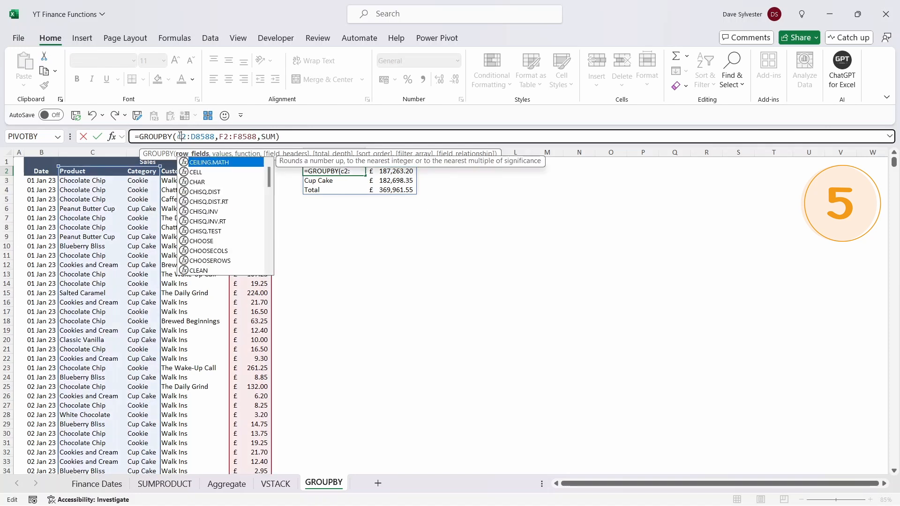
key("ctrl+Return")
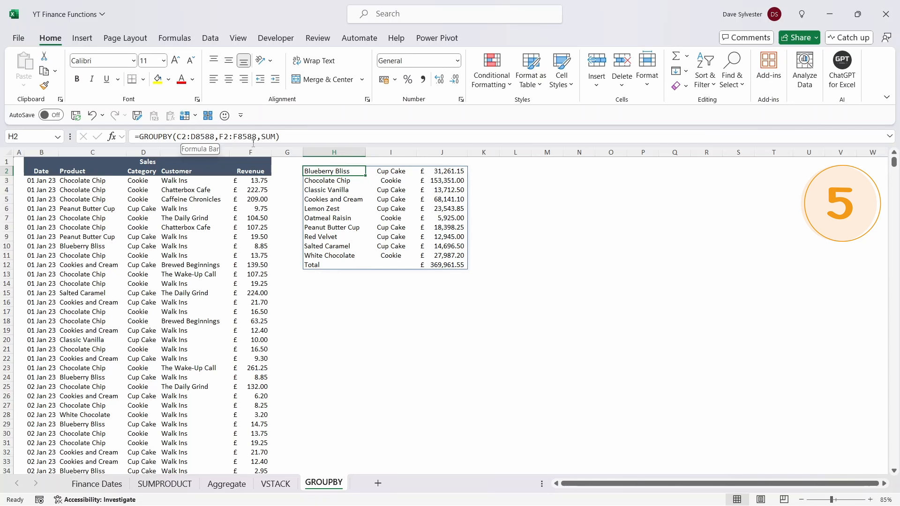
- Add the arguments 3 and 0 after SUM in the H2 GROUPBY formula to show field headers and omit the total
left_click(278, 137)
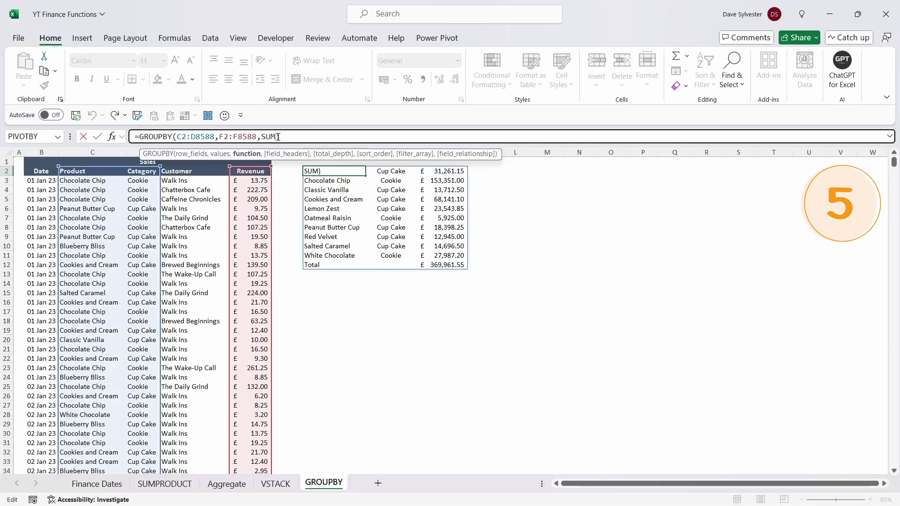
type(",3")
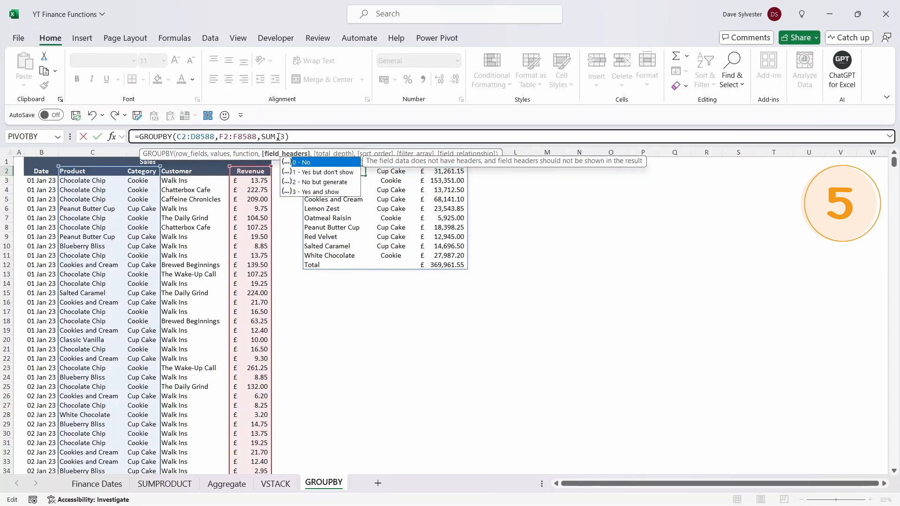
type(",0")
key("Return")
- Make the Product, Category and Revenue headers in H2:J2 bold
key("shift+Right")
key("shift+Right")
key("ctrl+b")
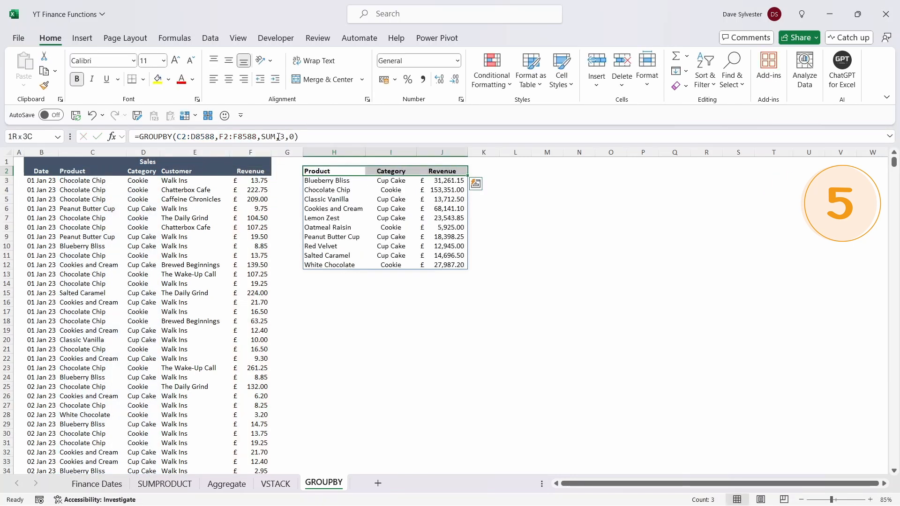
key("Left")
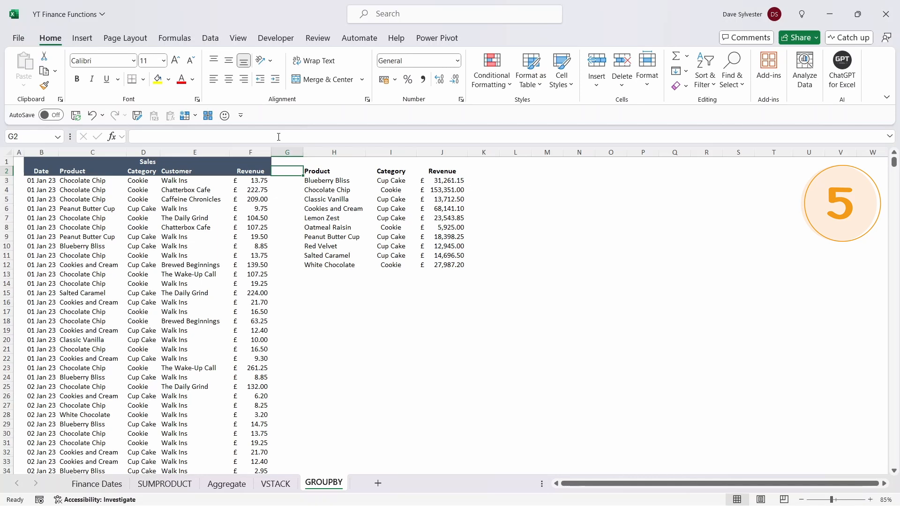